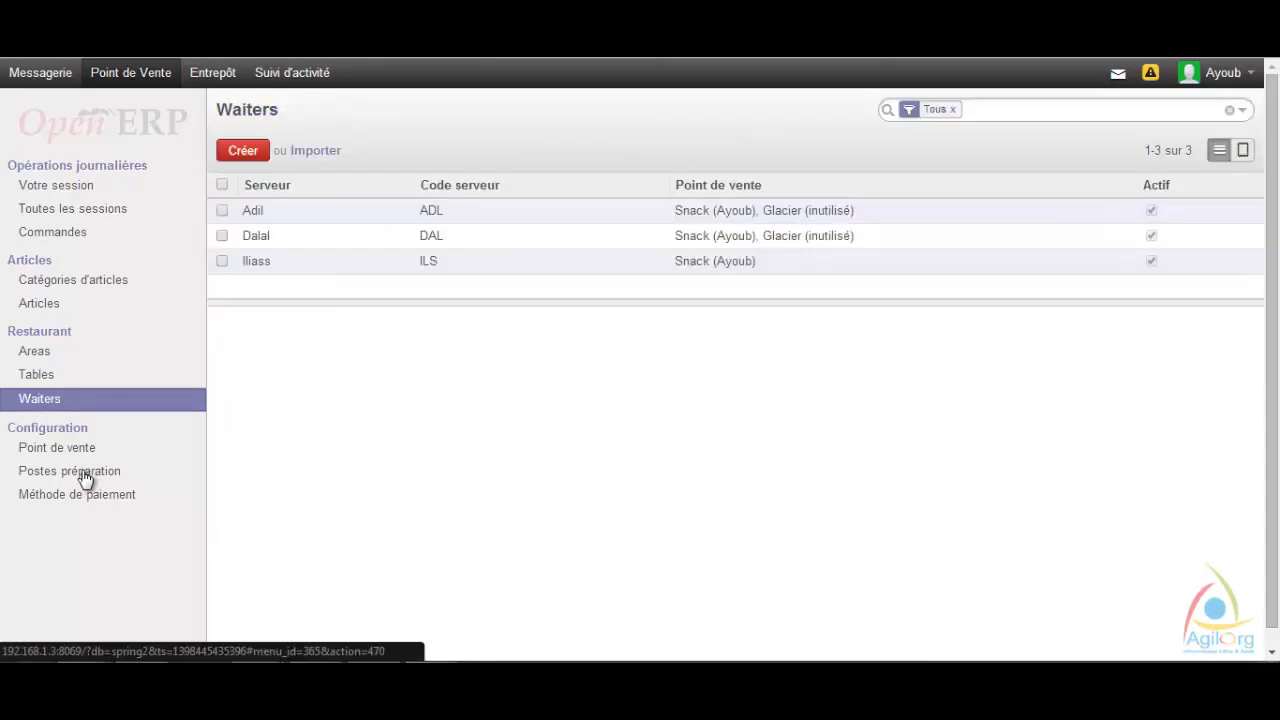
Review the printer and product list of the cuisine preparation station.
{"action": "left_click", "coordinate": [85, 474]}
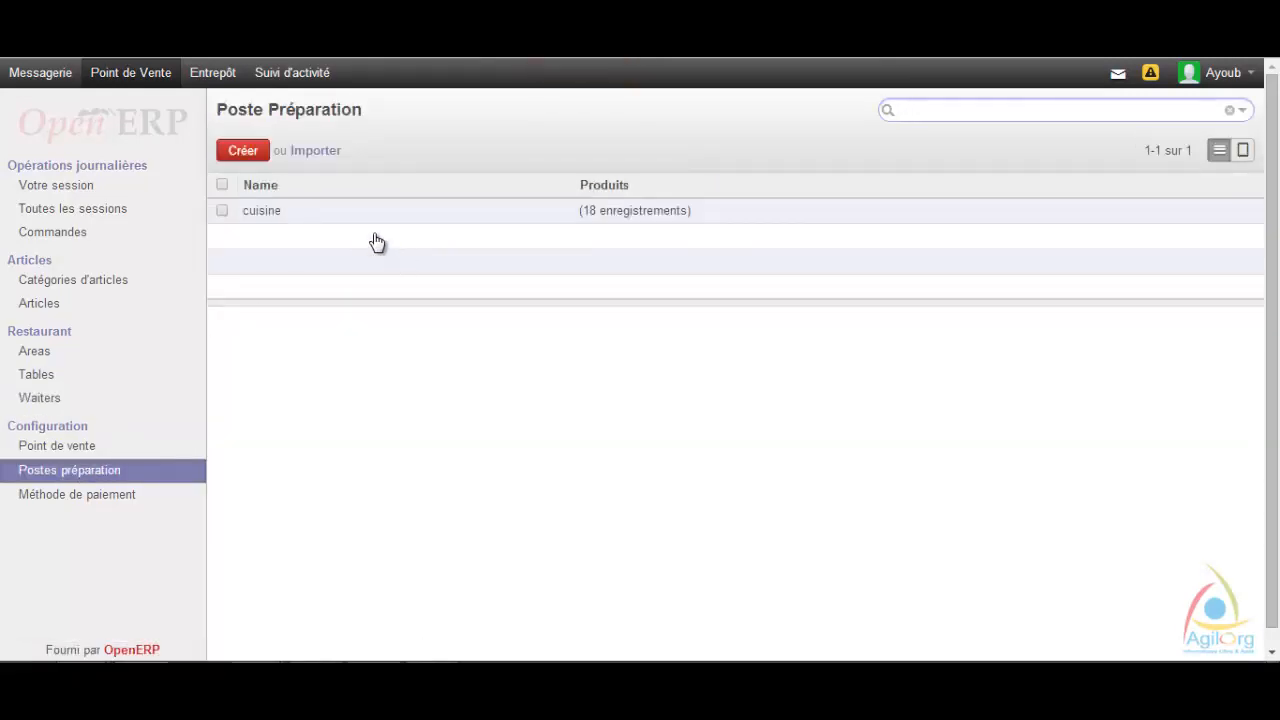
{"action": "left_click", "coordinate": [263, 213]}
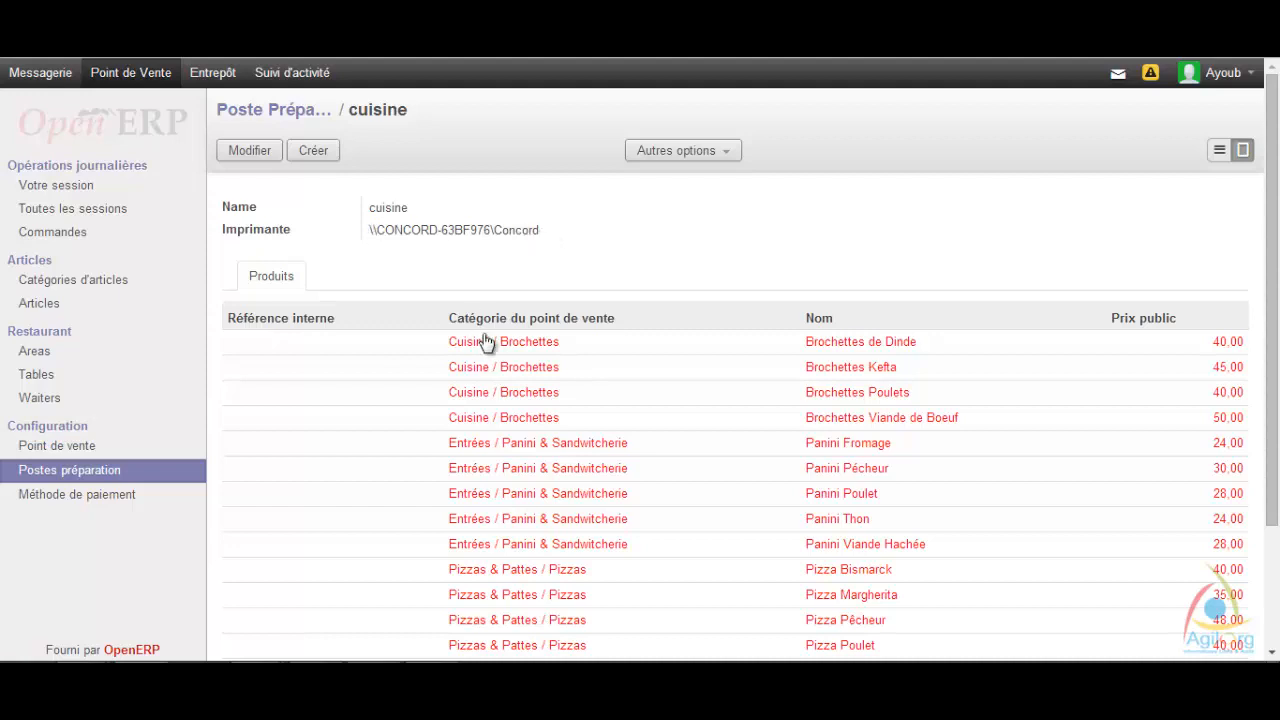
{"action": "scroll", "coordinate": [1272, 267], "scroll_direction": "down", "scroll_amount": 1}
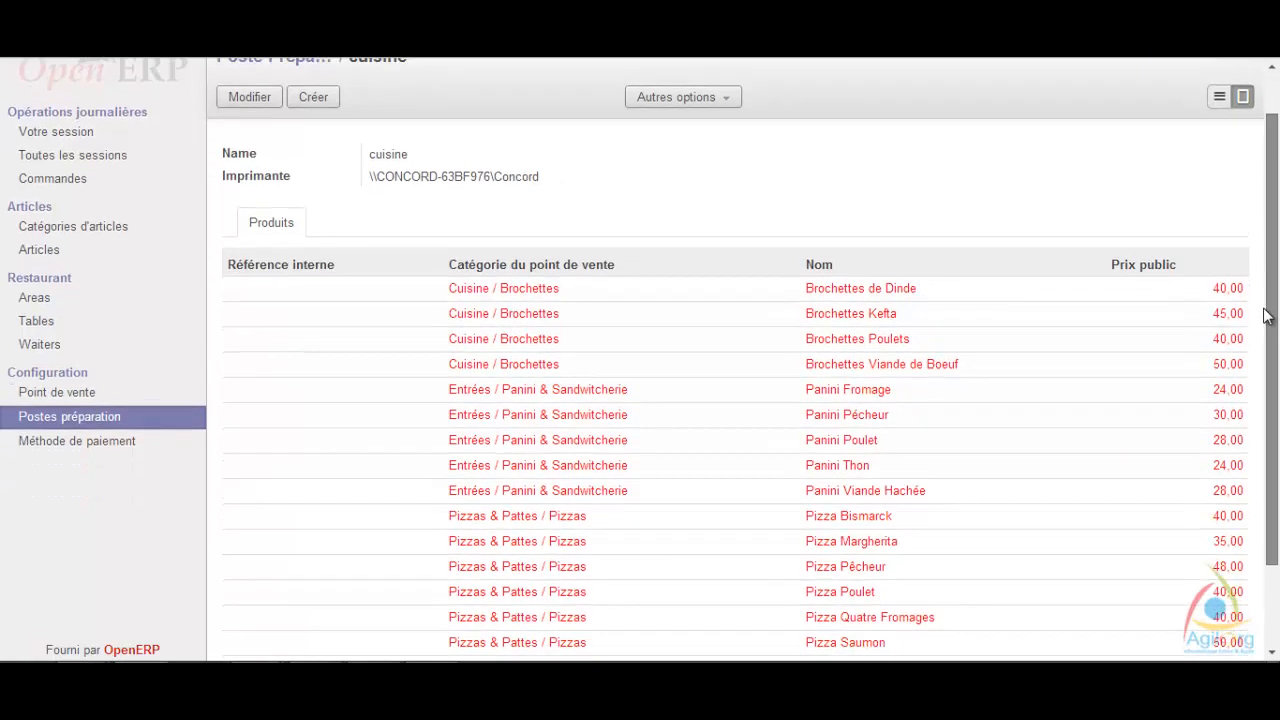
Review the Snack point of sale's payment methods, available categories, available areas and hardware interfaces.
{"action": "left_click", "coordinate": [80, 447]}
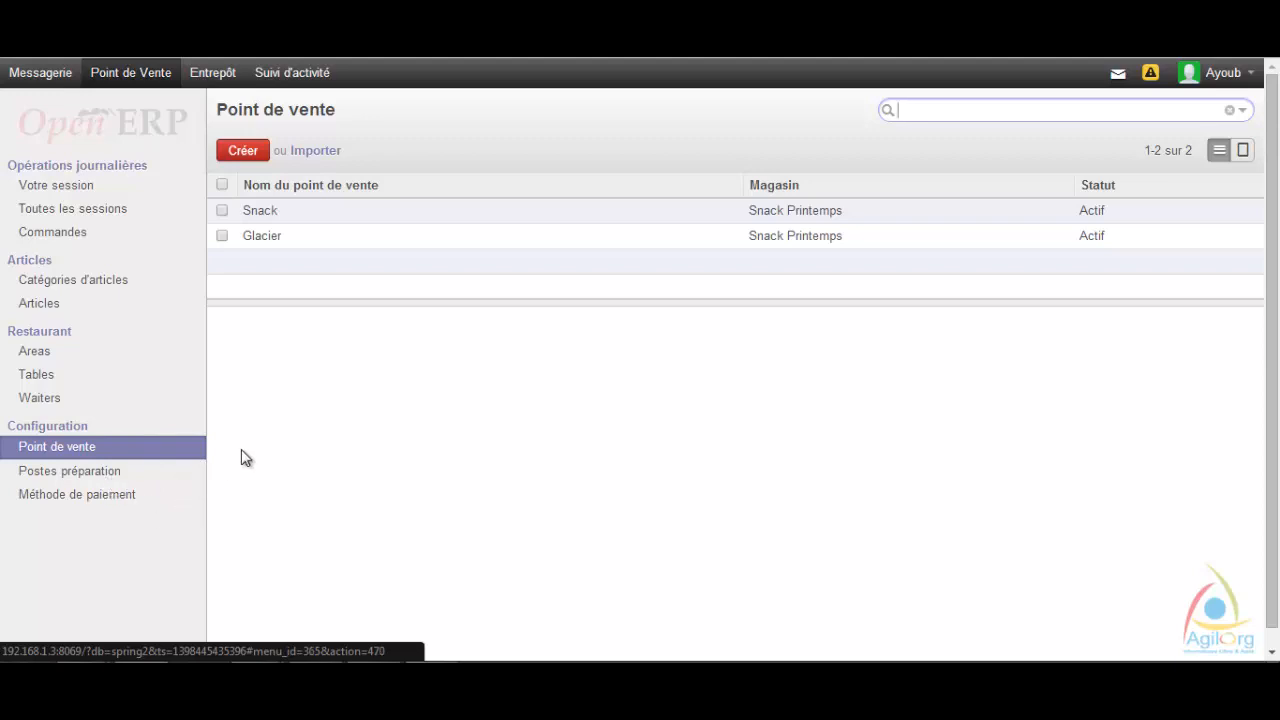
{"action": "left_click", "coordinate": [287, 213]}
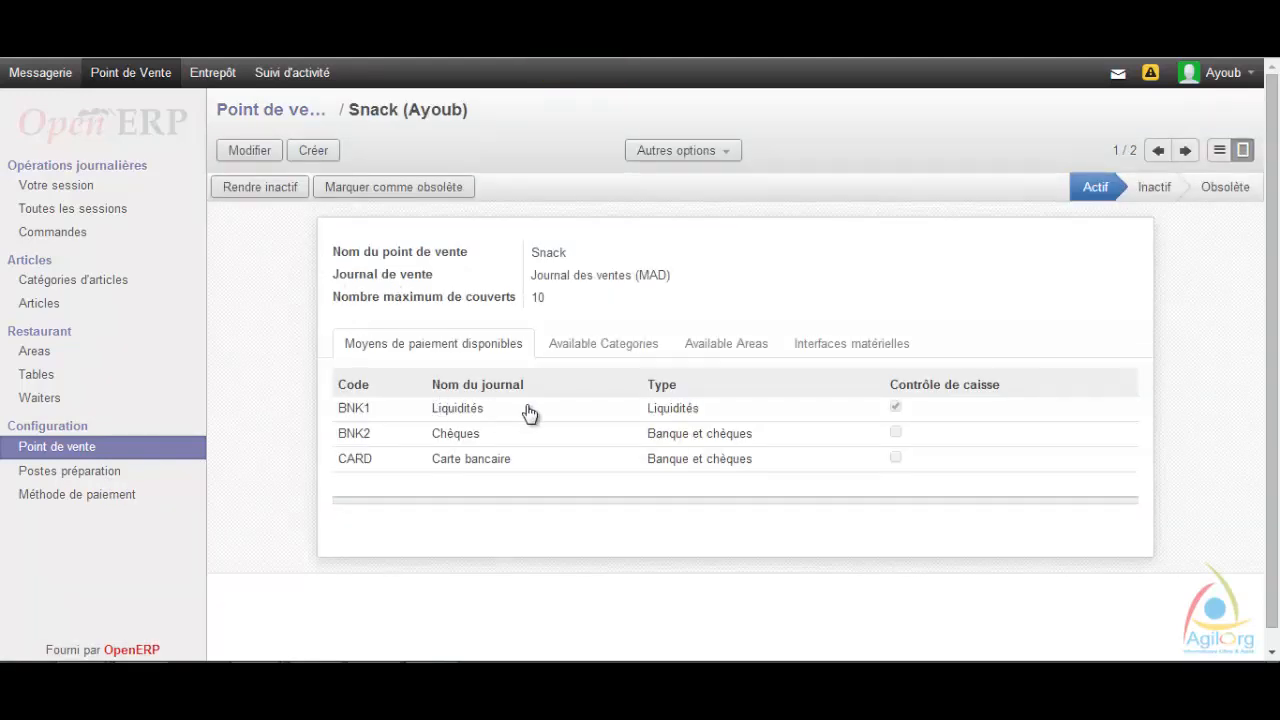
{"action": "left_click", "coordinate": [603, 343]}
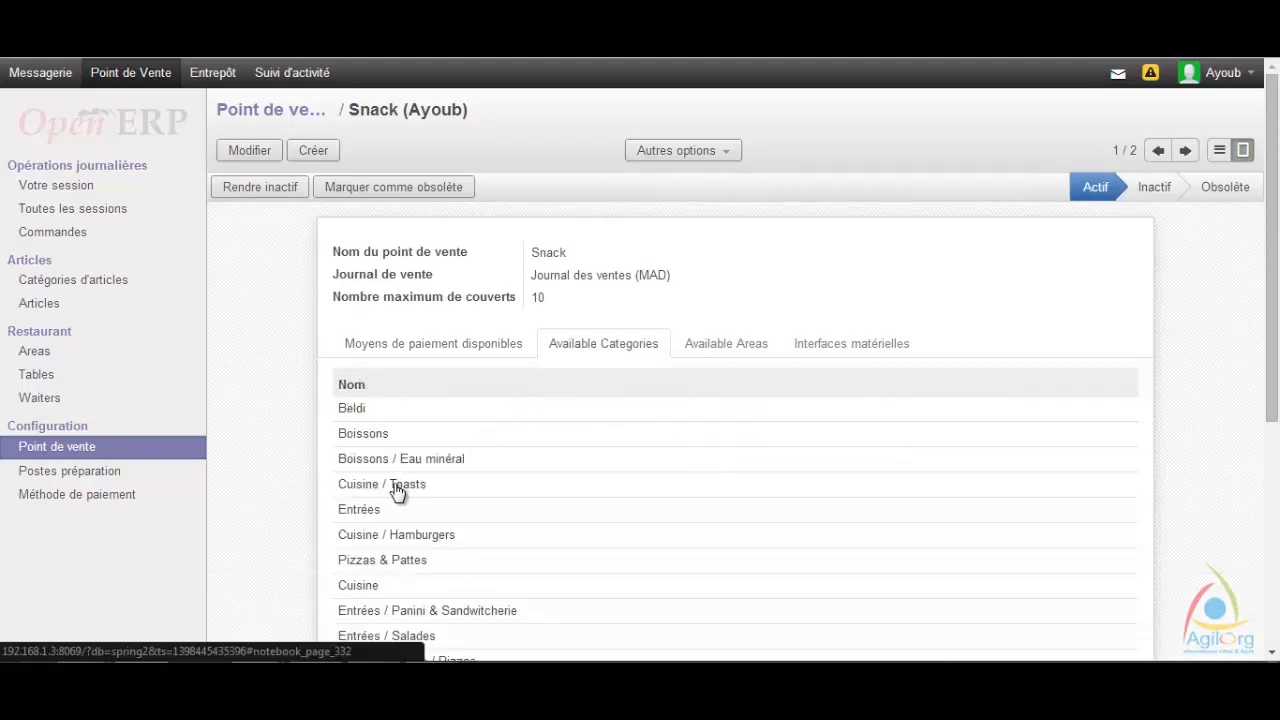
{"action": "left_click", "coordinate": [710, 348]}
{"action": "left_click", "coordinate": [828, 350]}
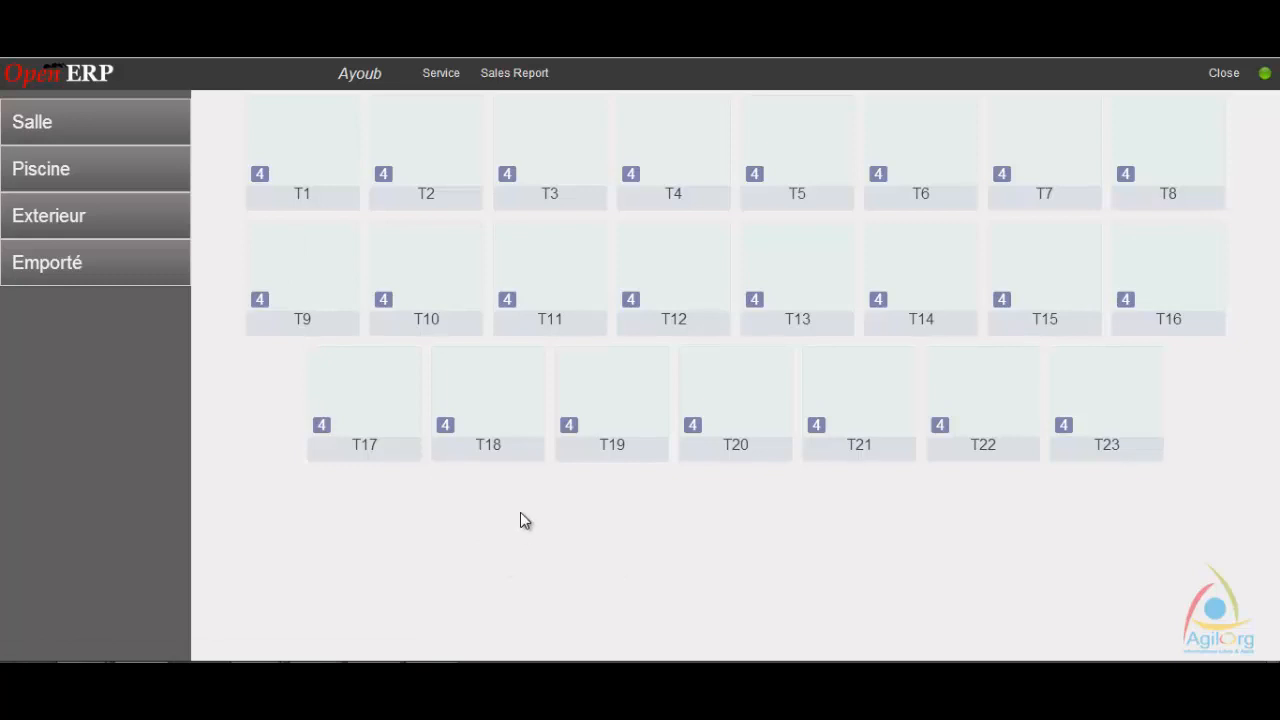
Start an order for table T10 in the Salle area, assigning the last listed waiter and 4 covers.
{"action": "left_click", "coordinate": [35, 130]}
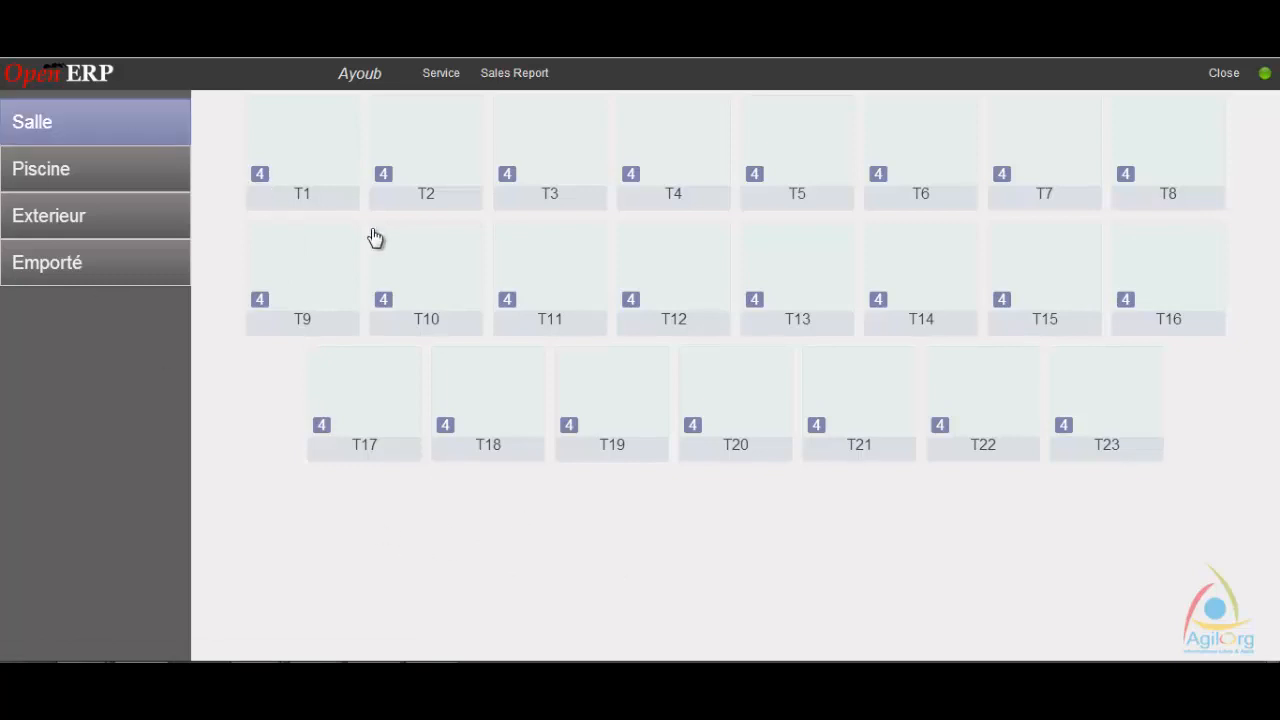
{"action": "left_click", "coordinate": [429, 276]}
{"action": "left_click", "coordinate": [555, 189]}
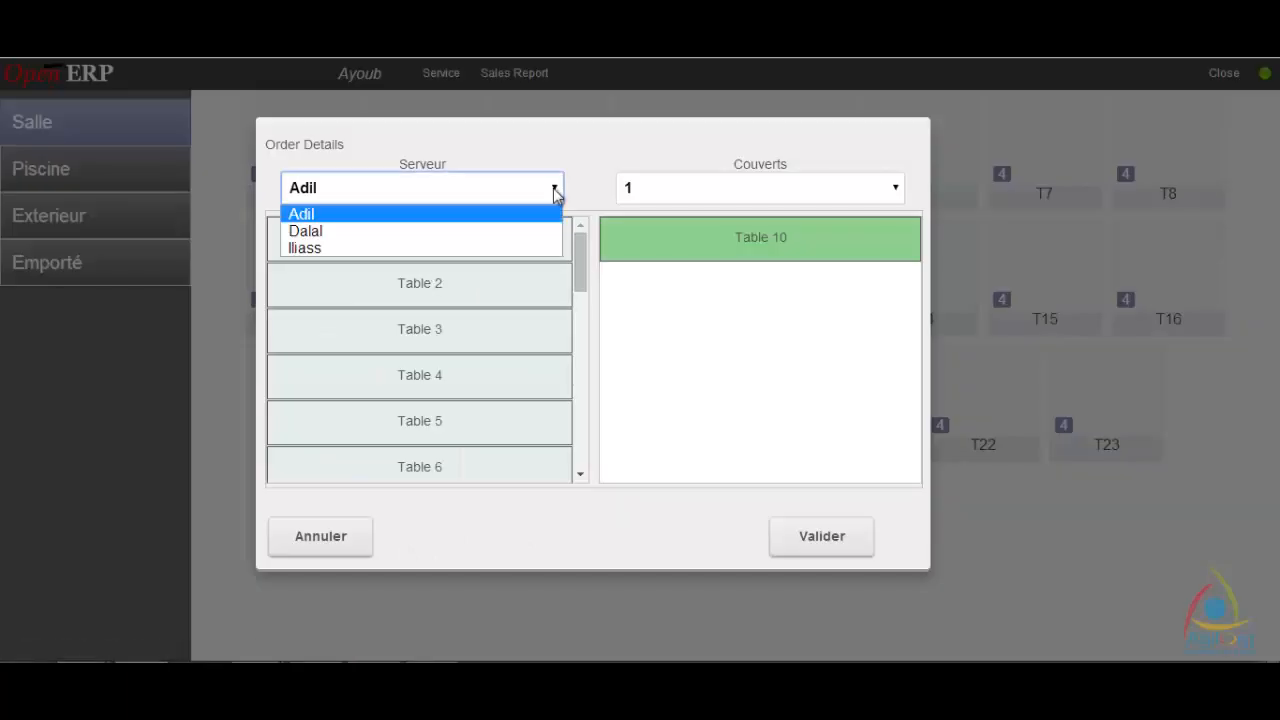
{"action": "left_click", "coordinate": [490, 247]}
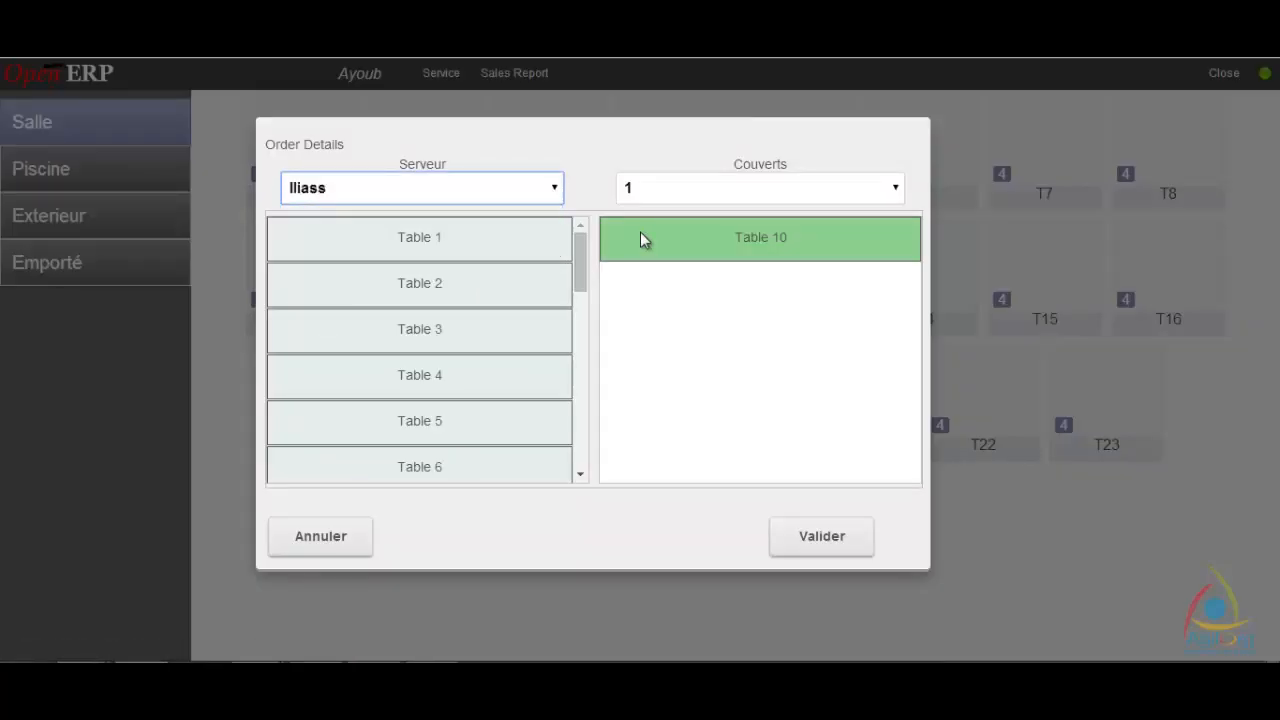
{"action": "left_click", "coordinate": [869, 195]}
{"action": "left_click", "coordinate": [781, 265]}
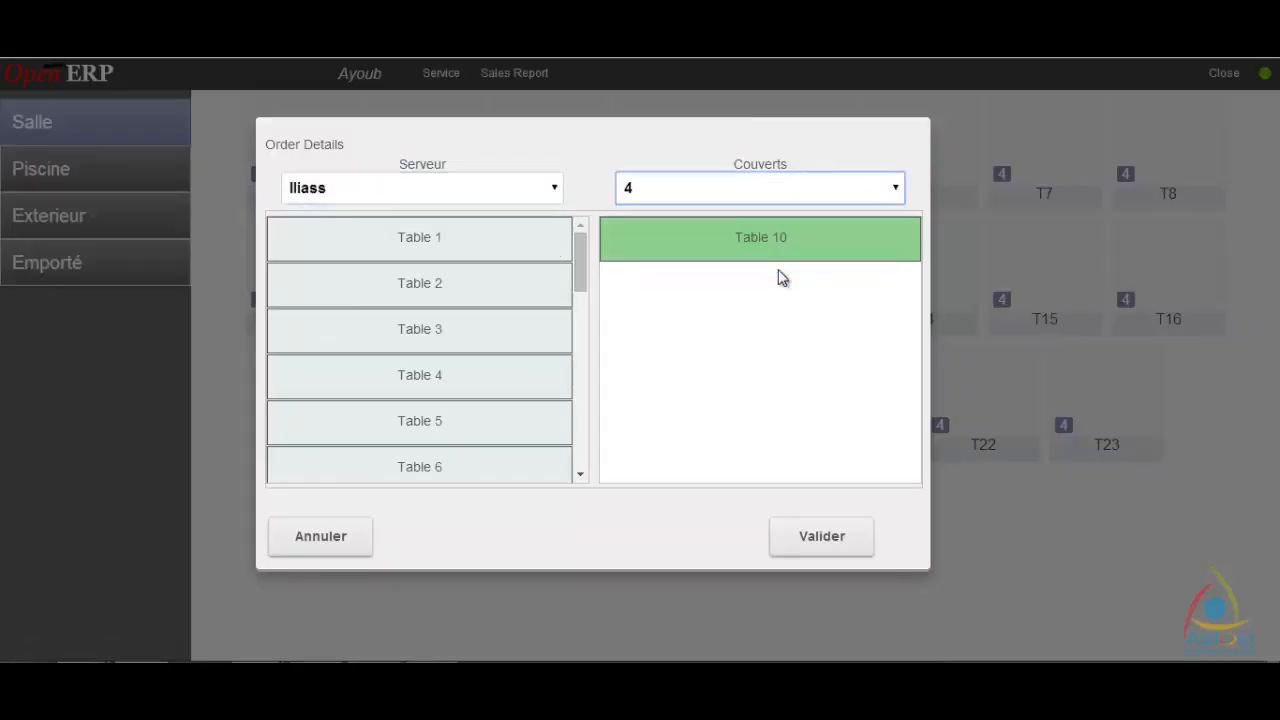
Add Table 11 to the order's tables and validate the order details.
{"action": "left_click_drag", "start_coordinate": [581, 266], "coordinate": [598, 320]}
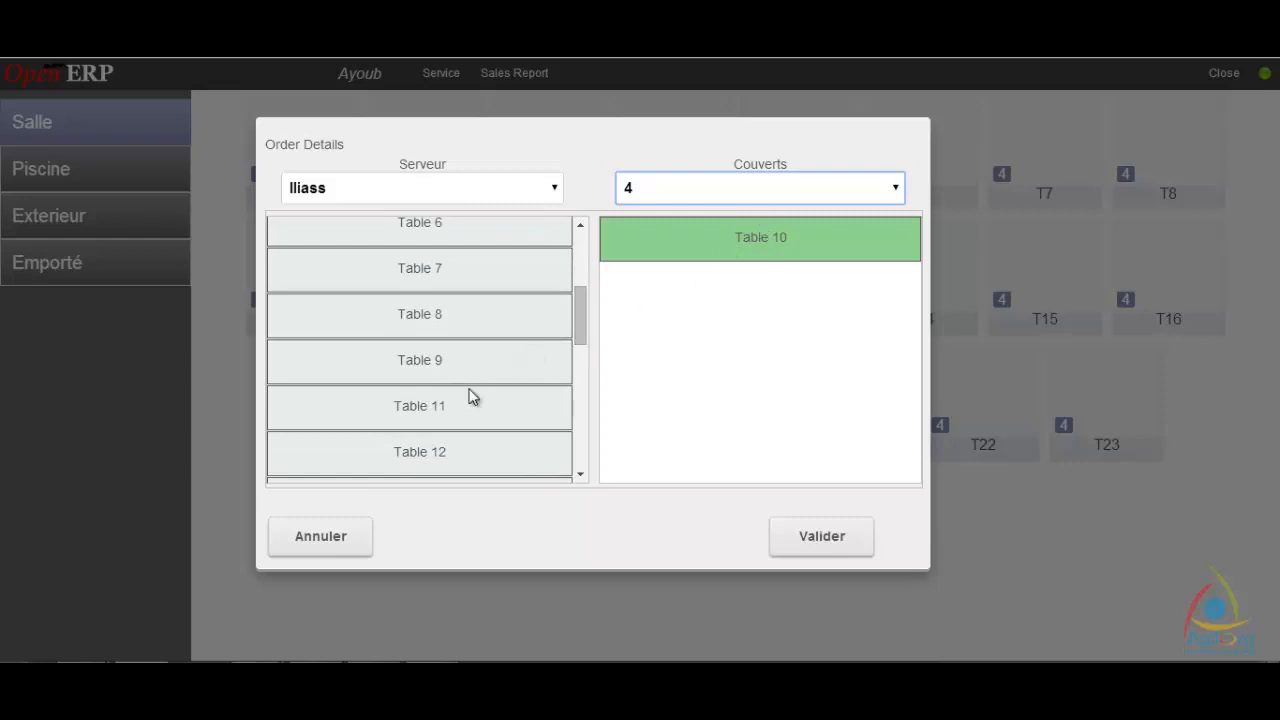
{"action": "left_click_drag", "start_coordinate": [435, 409], "coordinate": [766, 289]}
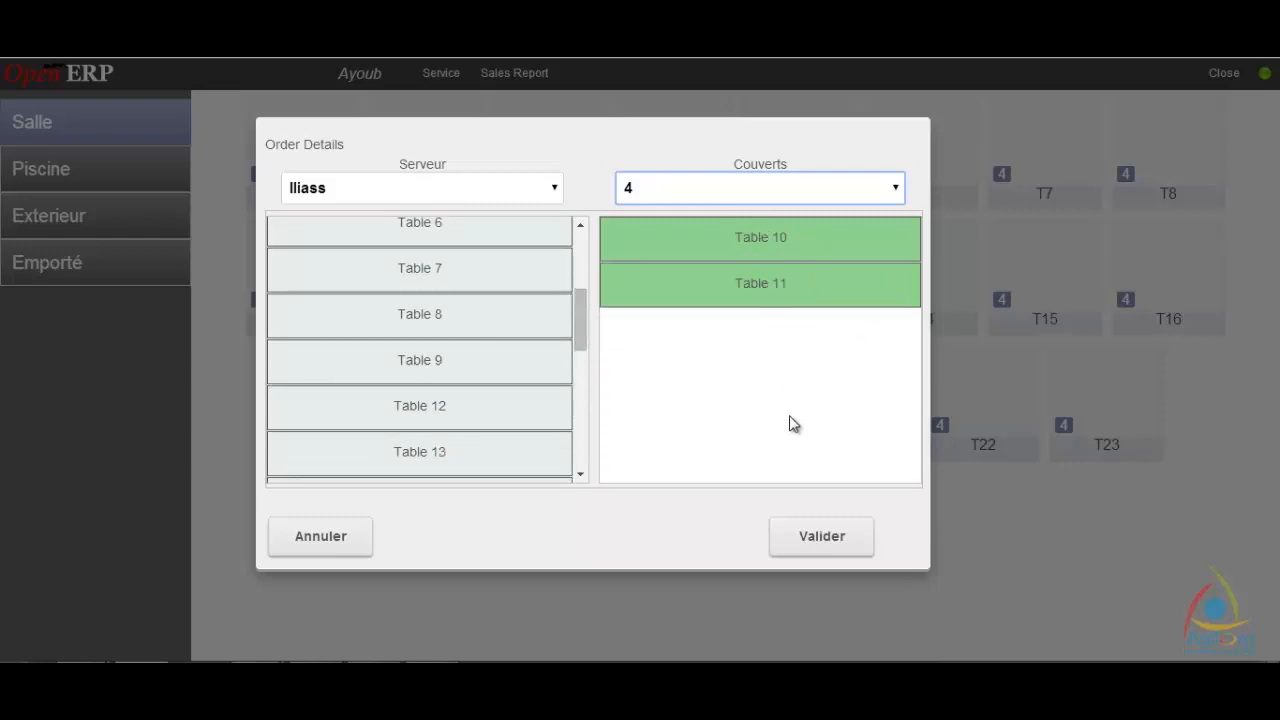
{"action": "left_click", "coordinate": [811, 539]}
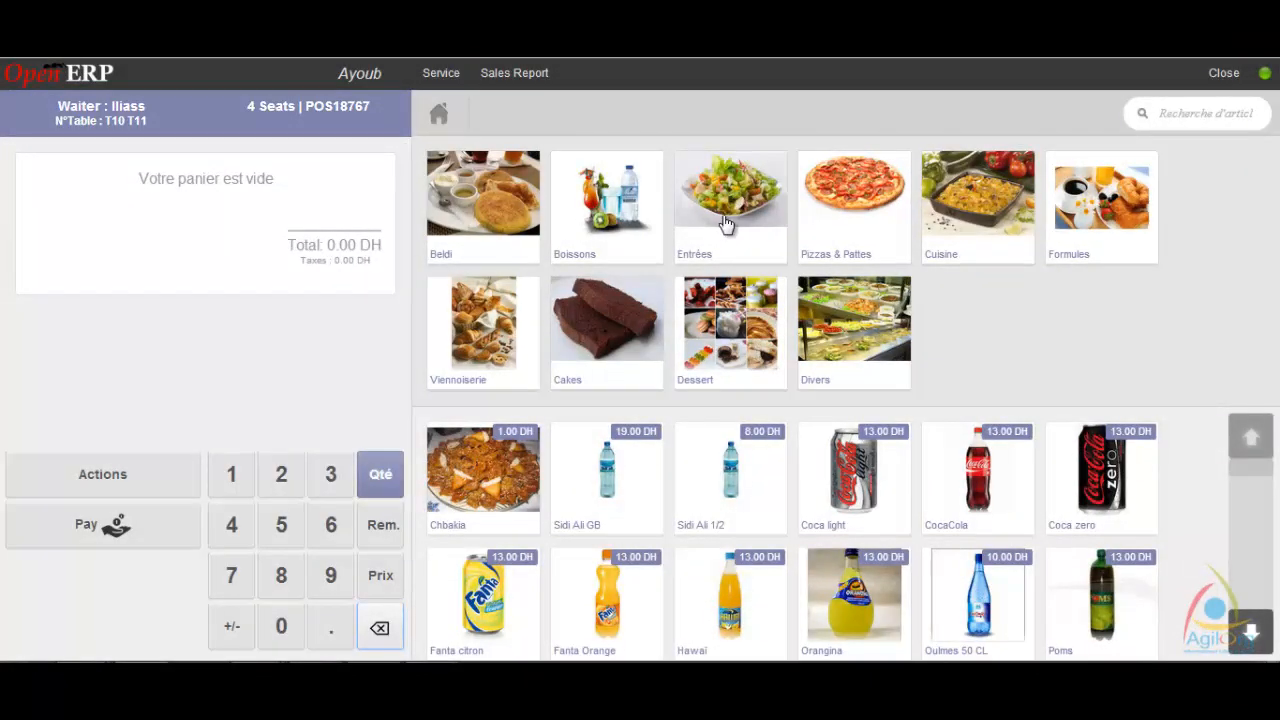
Add two Salade du Chef from the Salades subcategory of Entrées to the order.
{"action": "left_click", "coordinate": [725, 218]}
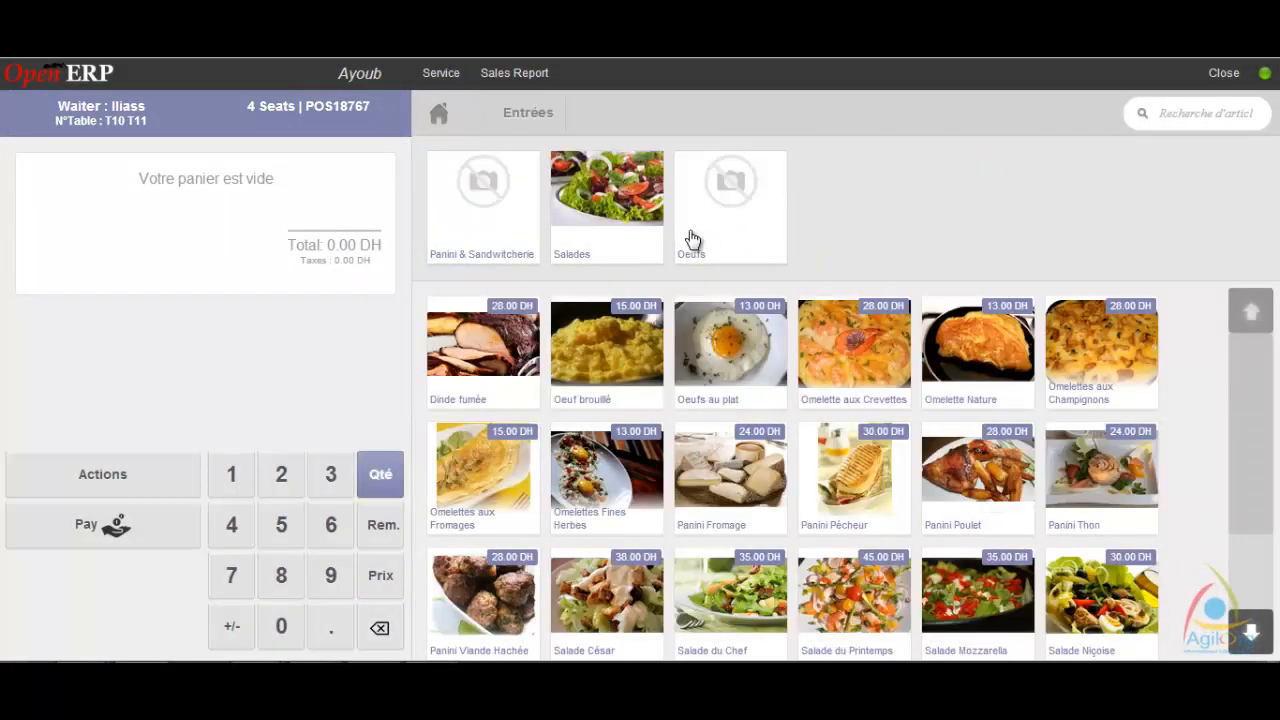
{"action": "left_click", "coordinate": [605, 200]}
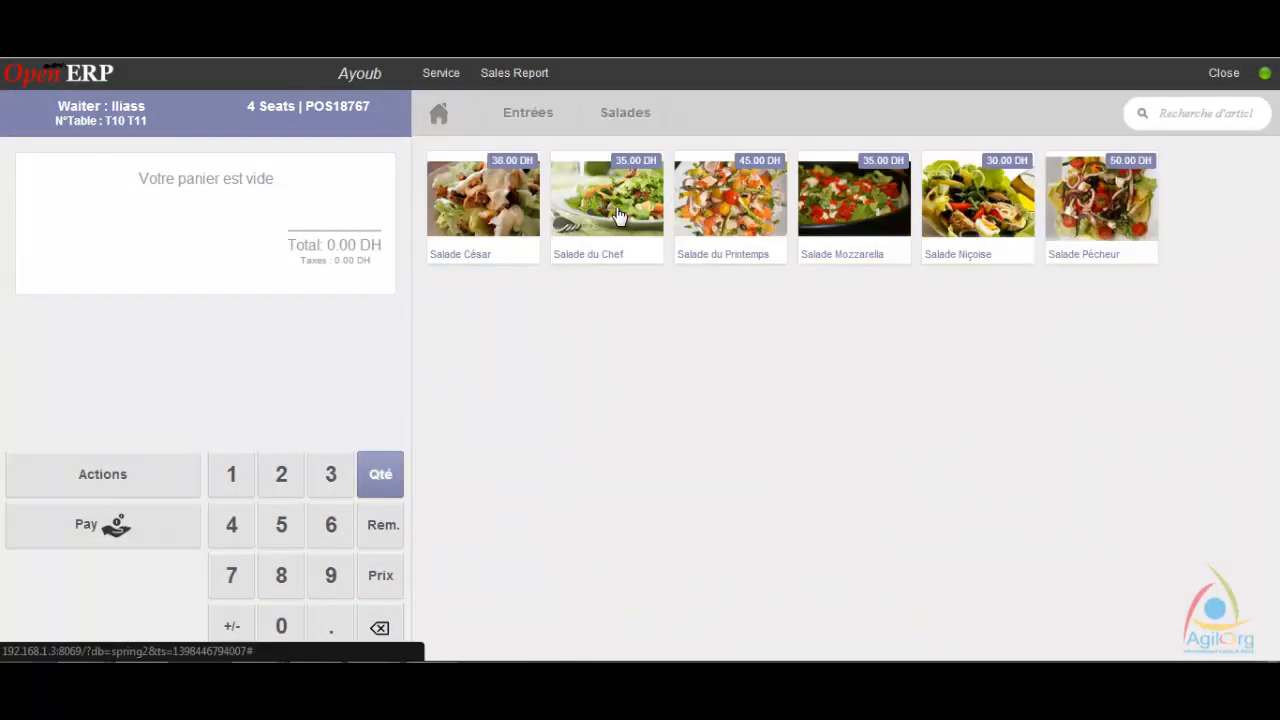
{"action": "left_click", "coordinate": [619, 217]}
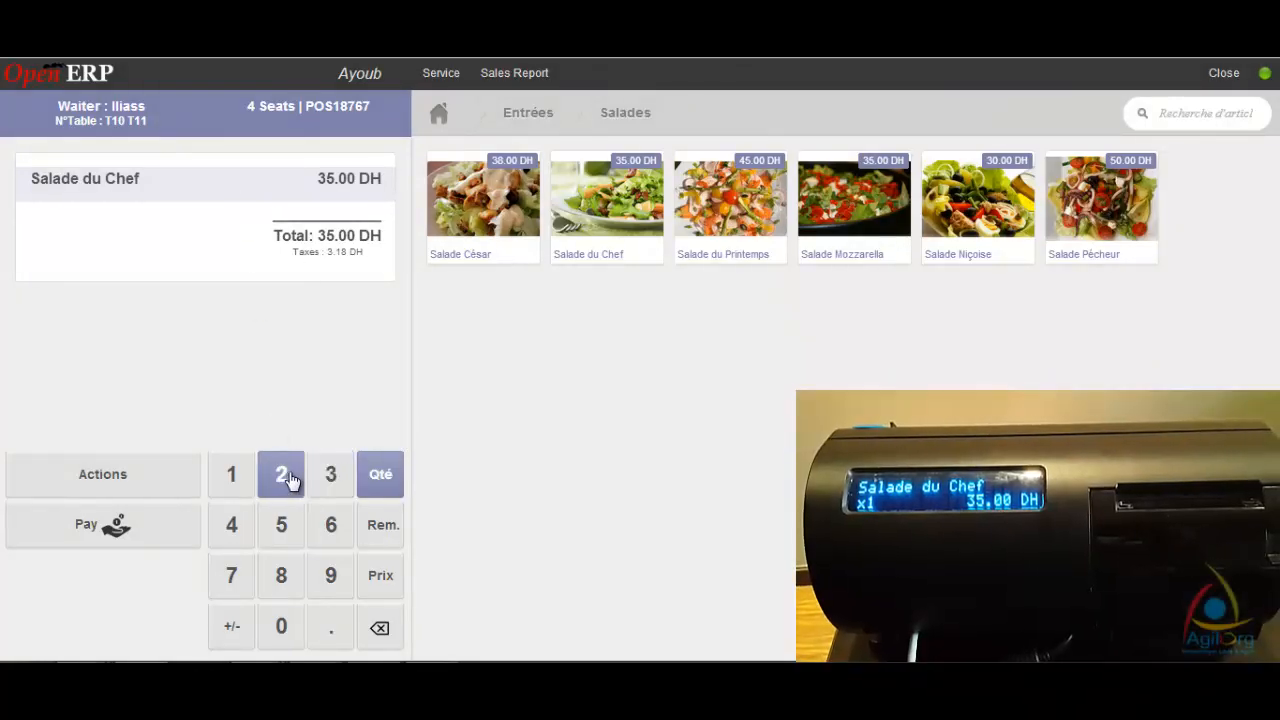
{"action": "left_click", "coordinate": [287, 478]}
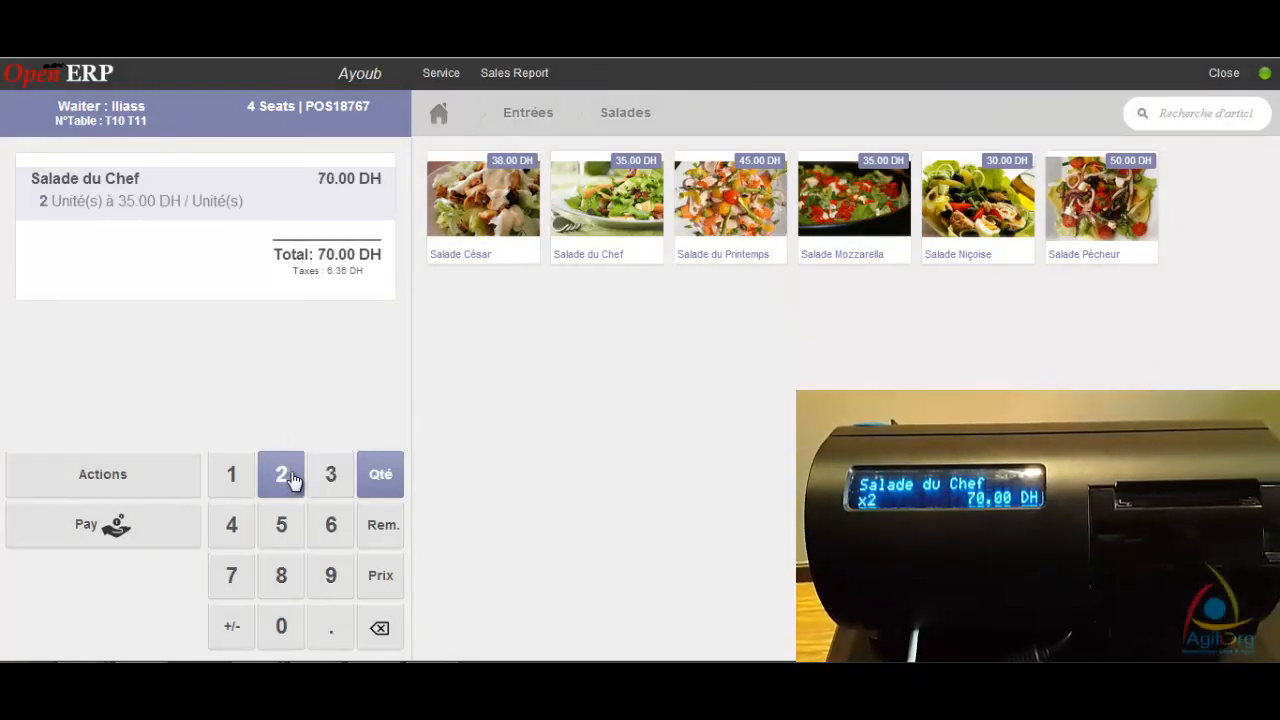
Add one Brochettes Kefta from the Brochettes subcategory of Cuisine to the order.
{"action": "left_click", "coordinate": [440, 118]}
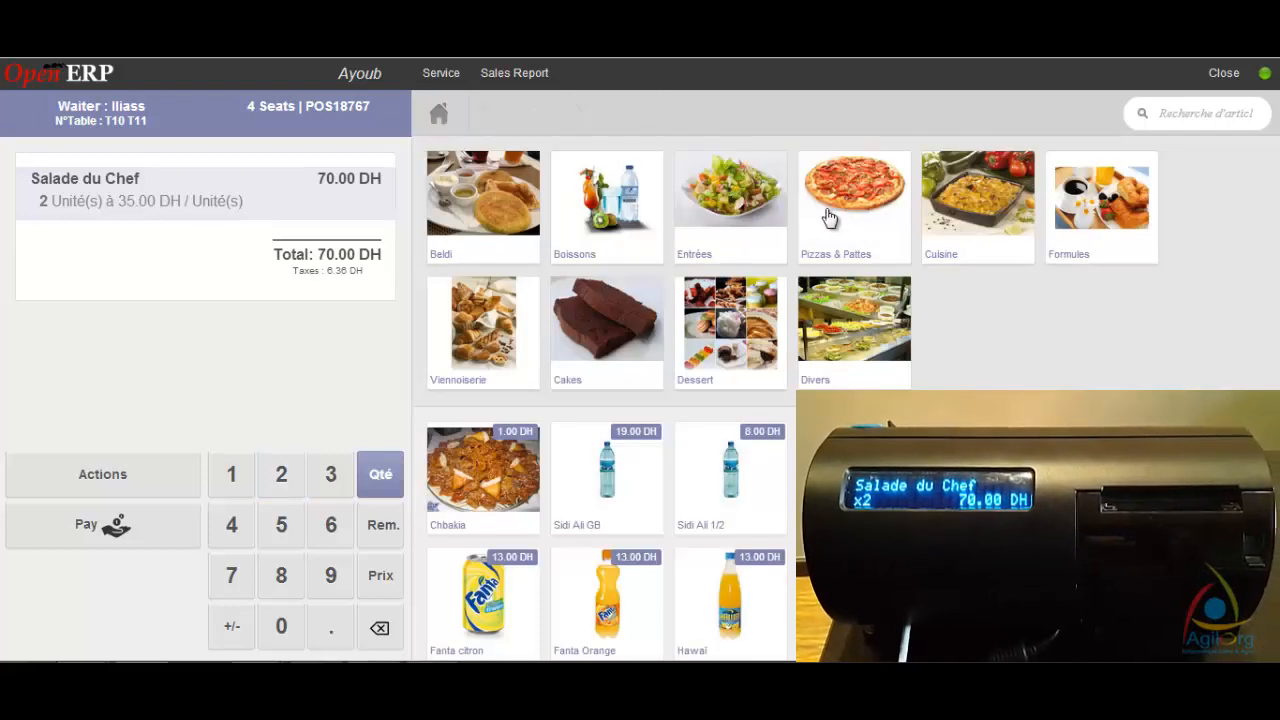
{"action": "left_click", "coordinate": [960, 228]}
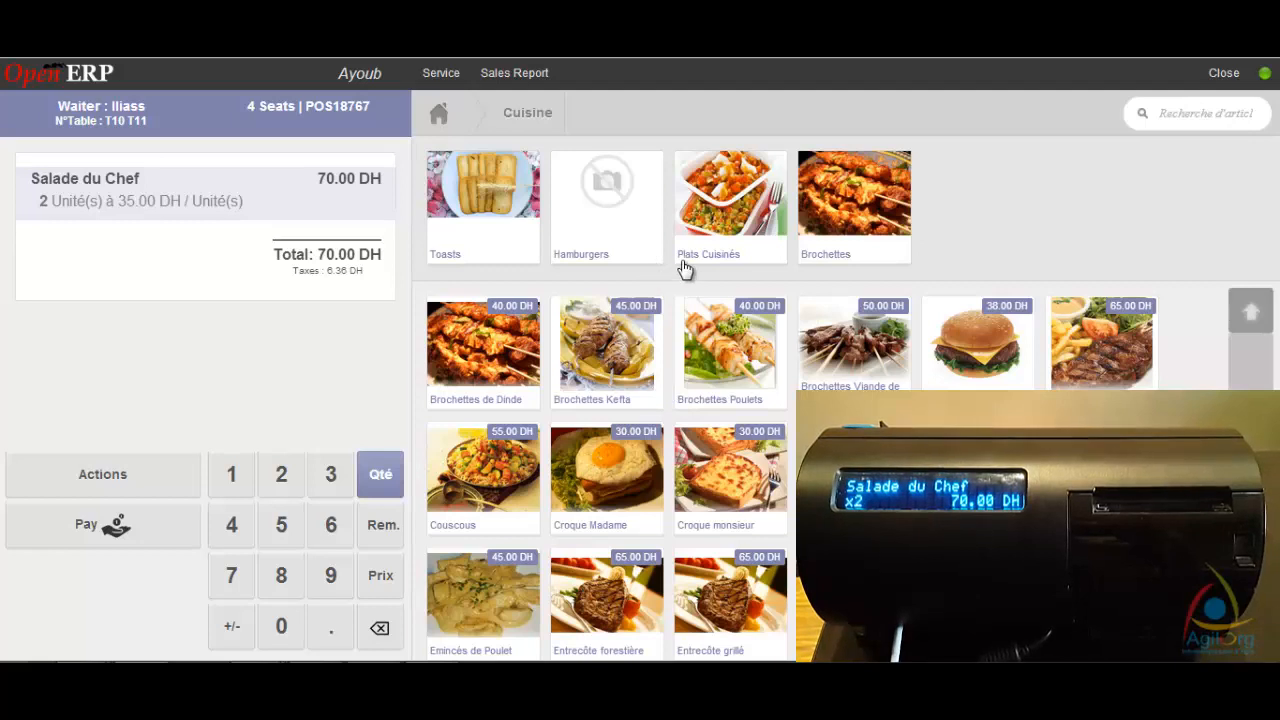
{"action": "left_click", "coordinate": [846, 222]}
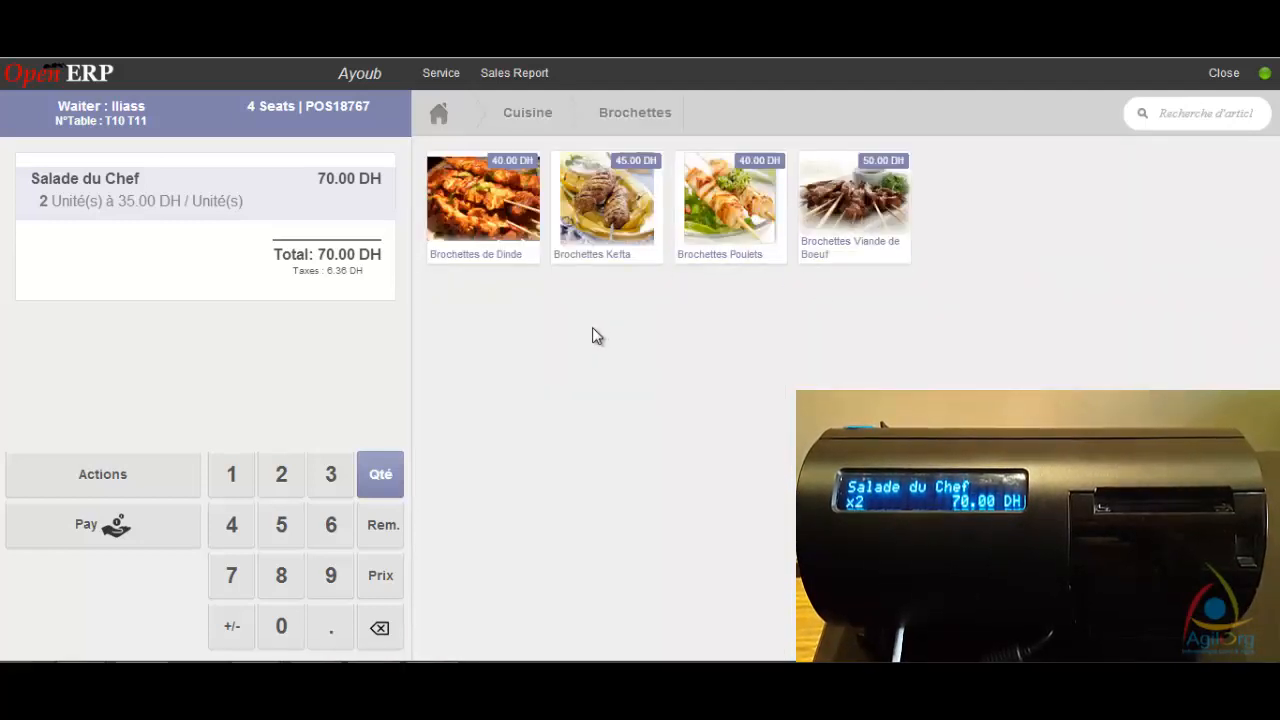
{"action": "left_click", "coordinate": [617, 229]}
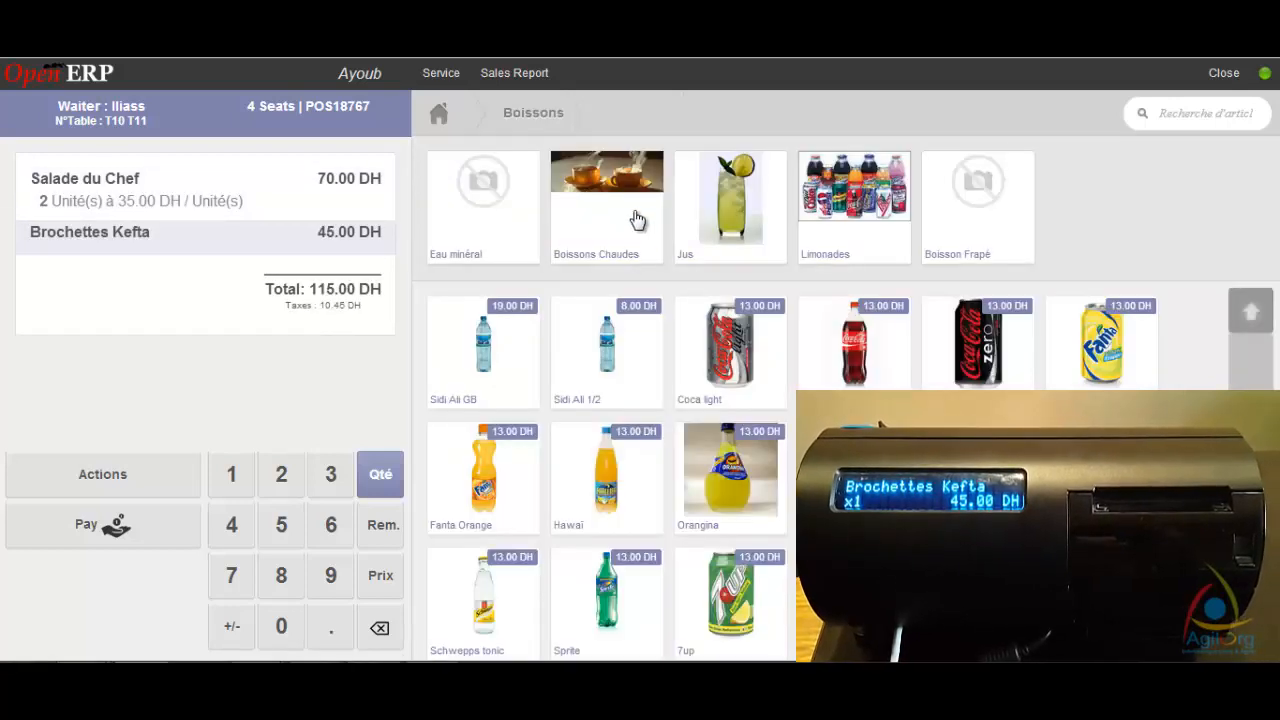
Add one Thé à la menthe from Boissons Chaudes and one Schweppes citron from Limonades to the order.
{"action": "left_click", "coordinate": [624, 198]}
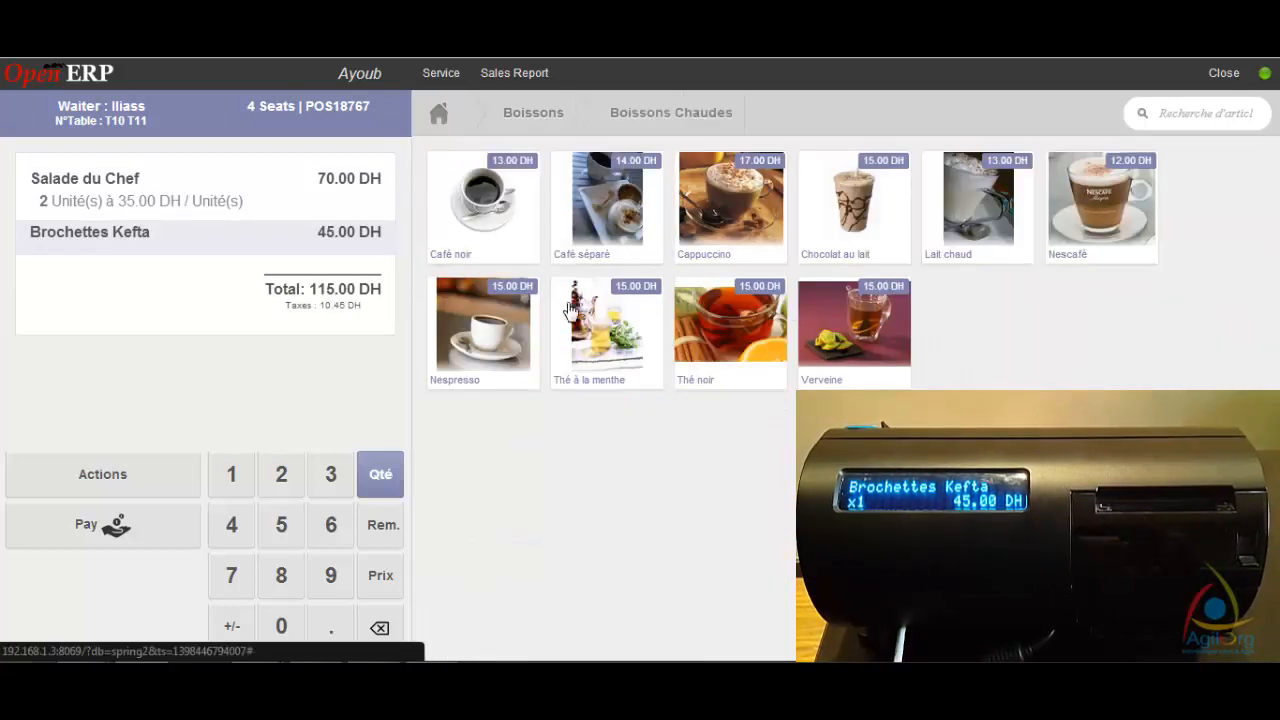
{"action": "left_click", "coordinate": [595, 318]}
{"action": "left_click", "coordinate": [440, 114]}
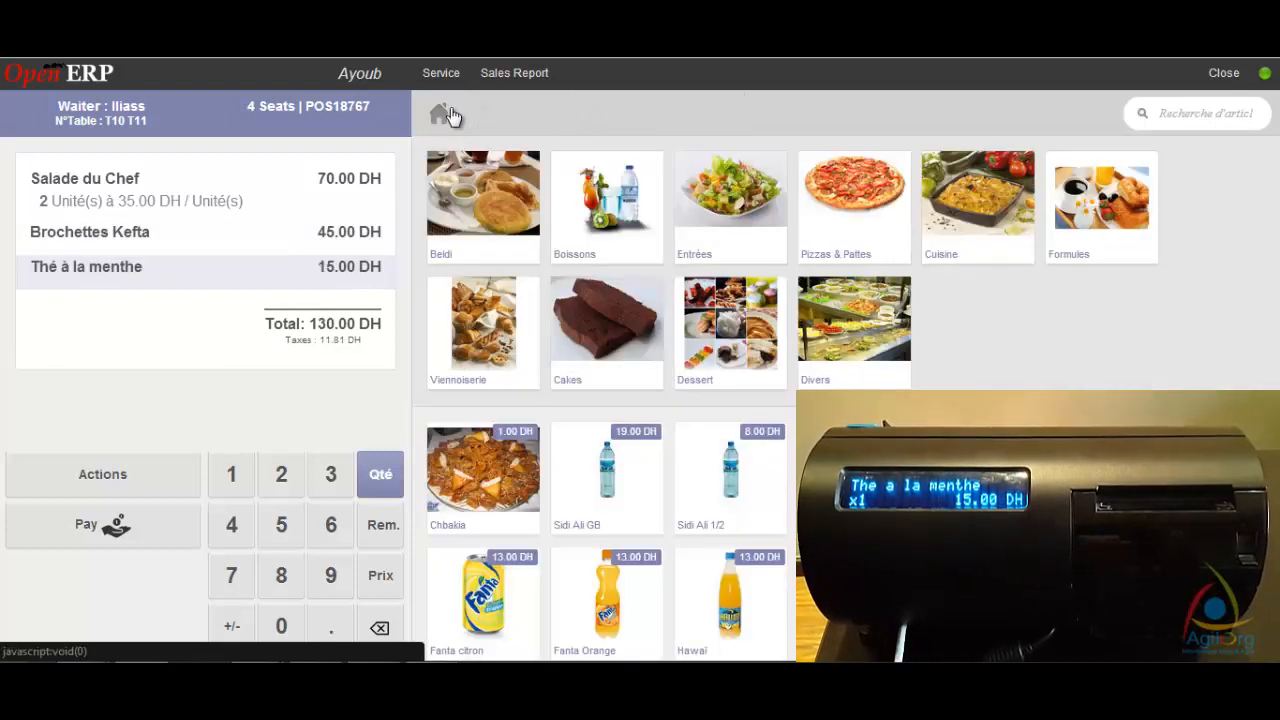
{"action": "left_click", "coordinate": [605, 215]}
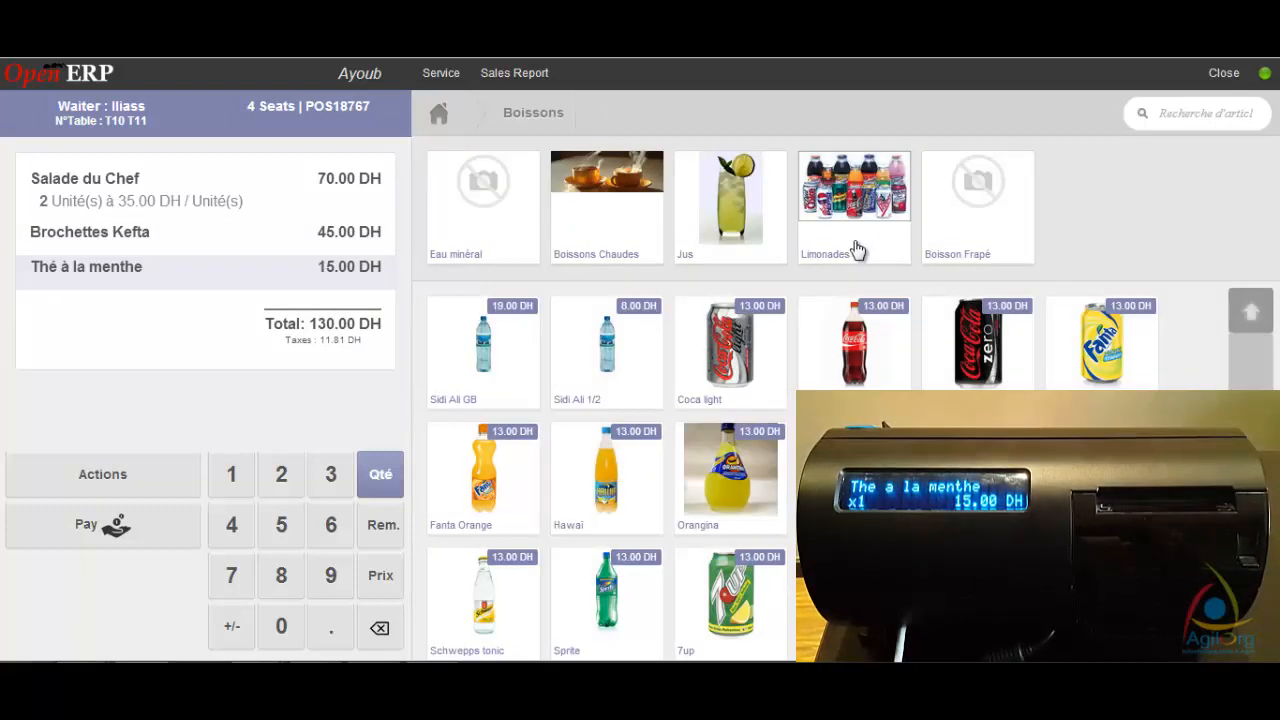
{"action": "left_click", "coordinate": [860, 212]}
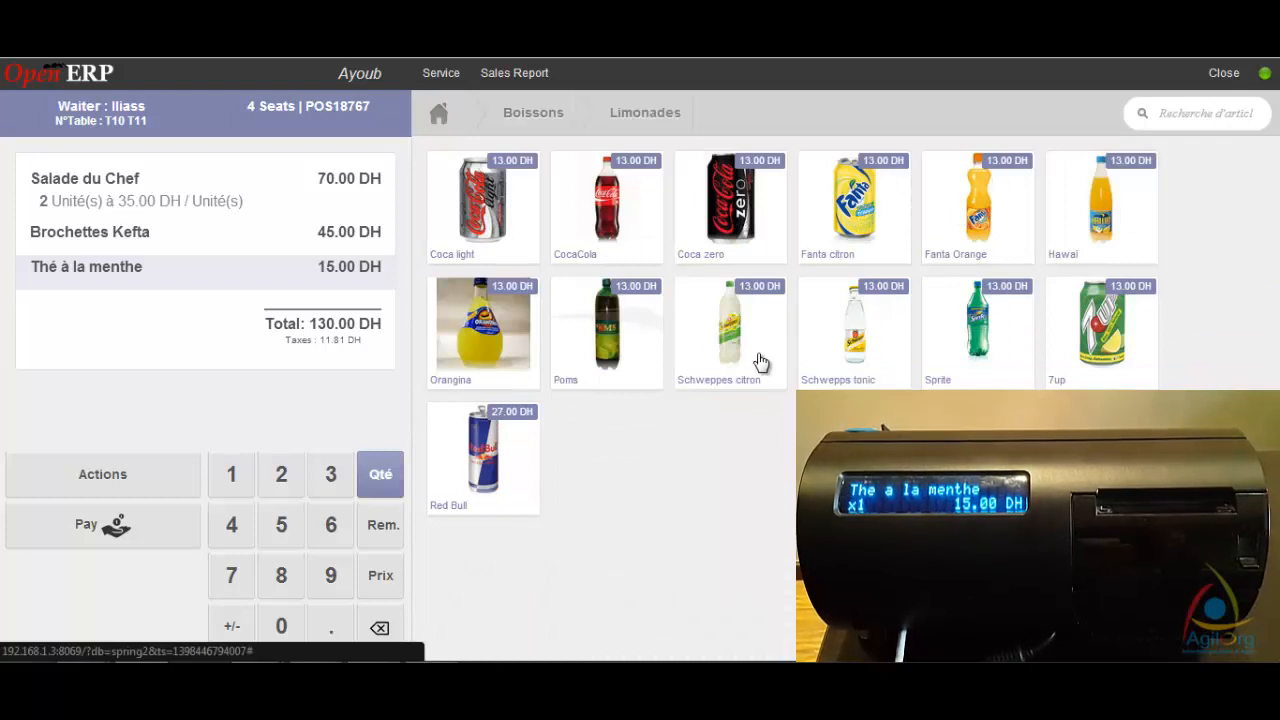
{"action": "left_click", "coordinate": [730, 330]}
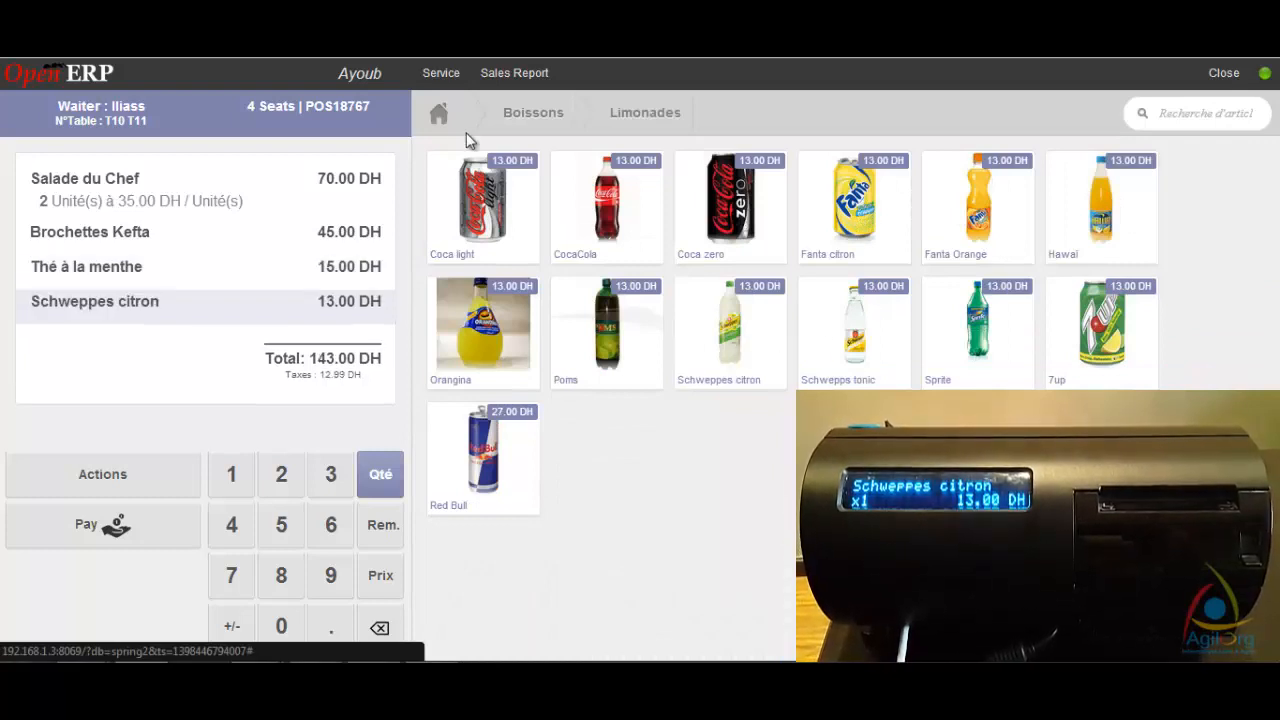
Reopen the order from table T11 in the table plan and settle it with a 200 DH Liquidités payment.
{"action": "left_click", "coordinate": [441, 73]}
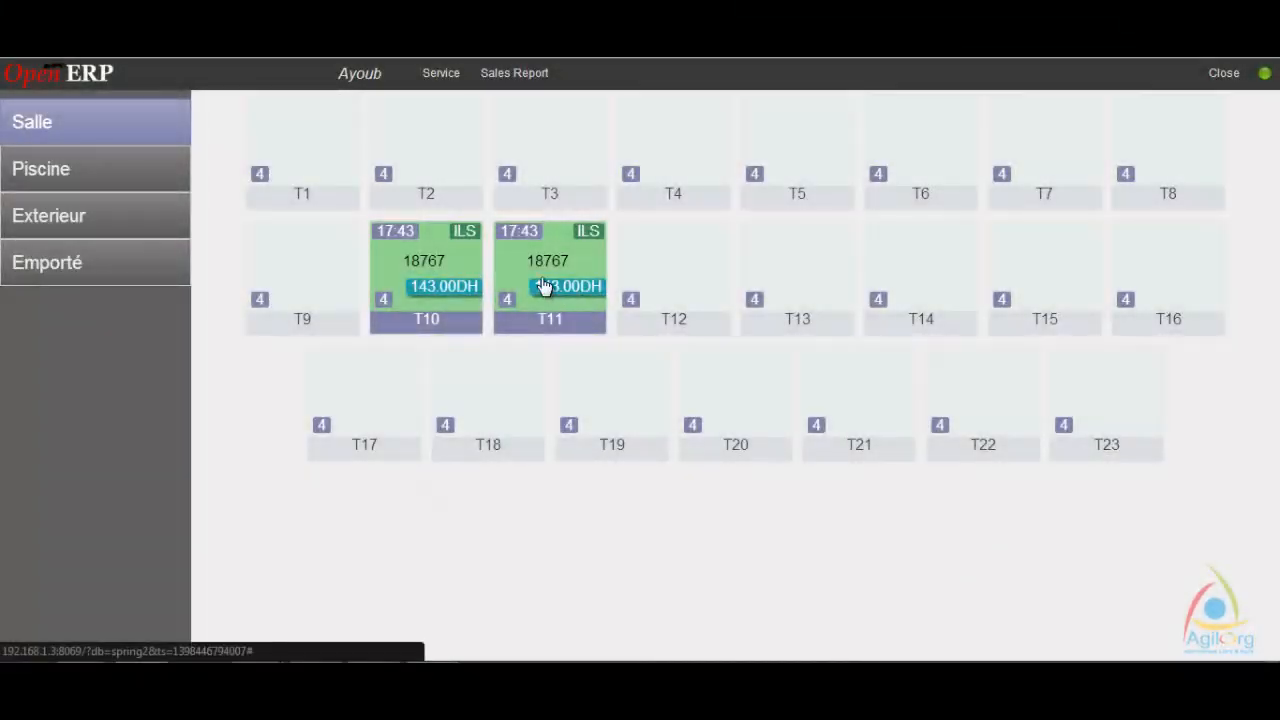
{"action": "left_click", "coordinate": [553, 287]}
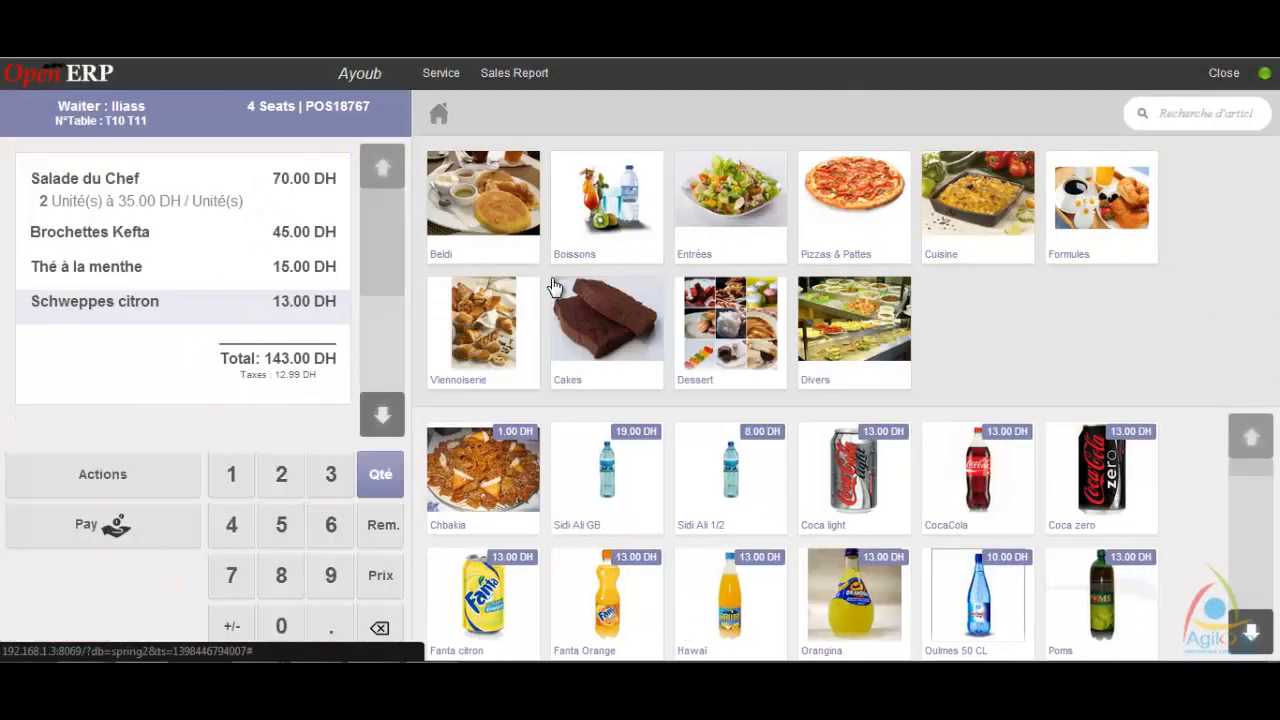
{"action": "left_click", "coordinate": [132, 528]}
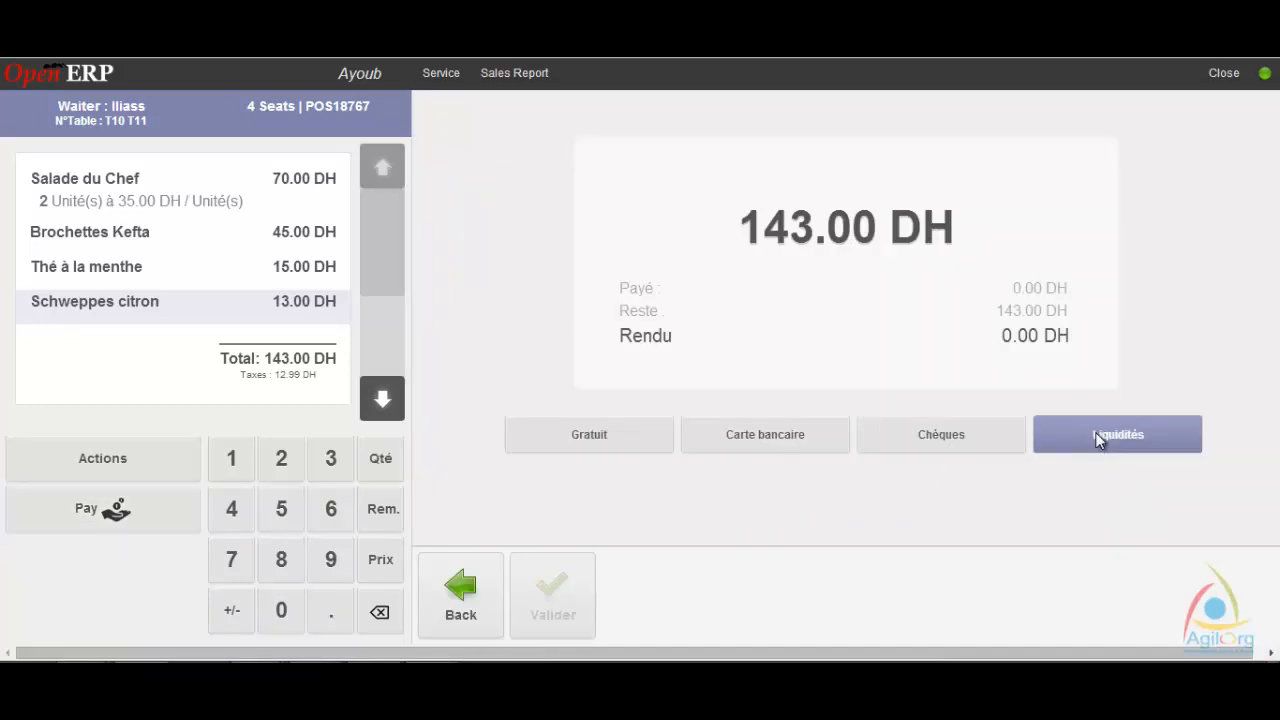
{"action": "left_click", "coordinate": [1099, 438]}
{"action": "left_click", "coordinate": [281, 458]}
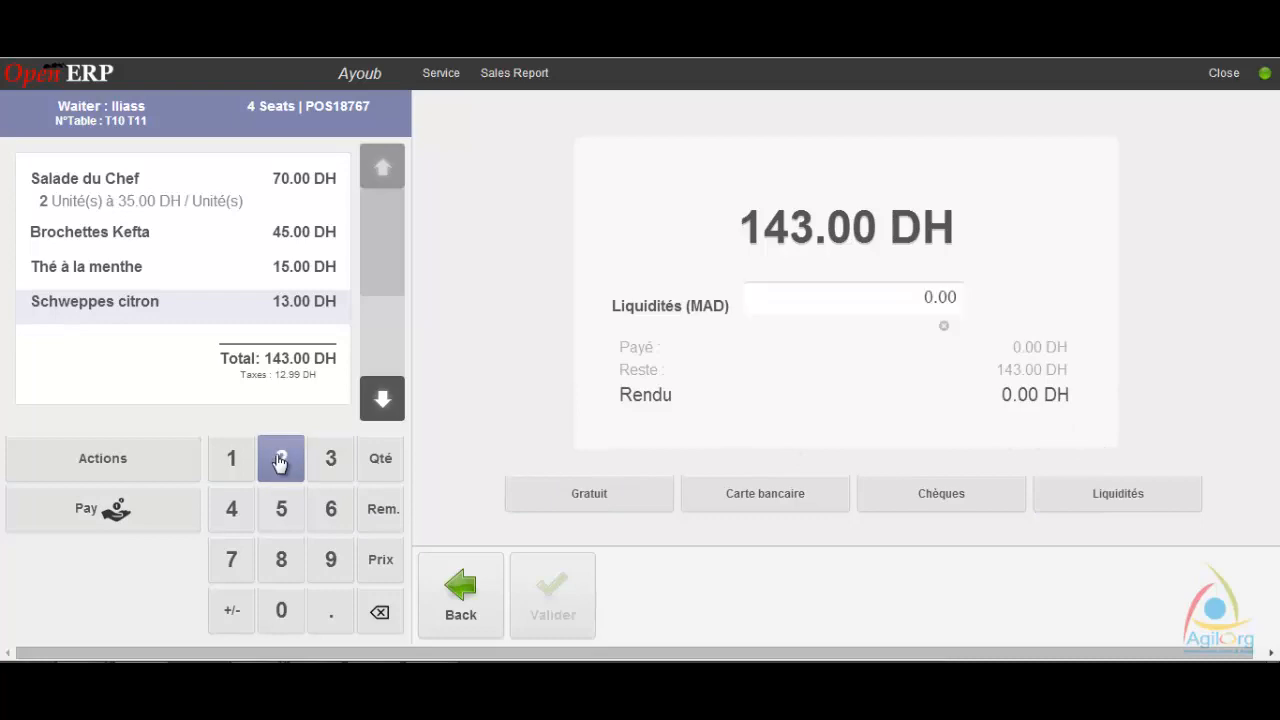
{"action": "left_click", "coordinate": [281, 611]}
{"action": "left_click", "coordinate": [281, 611]}
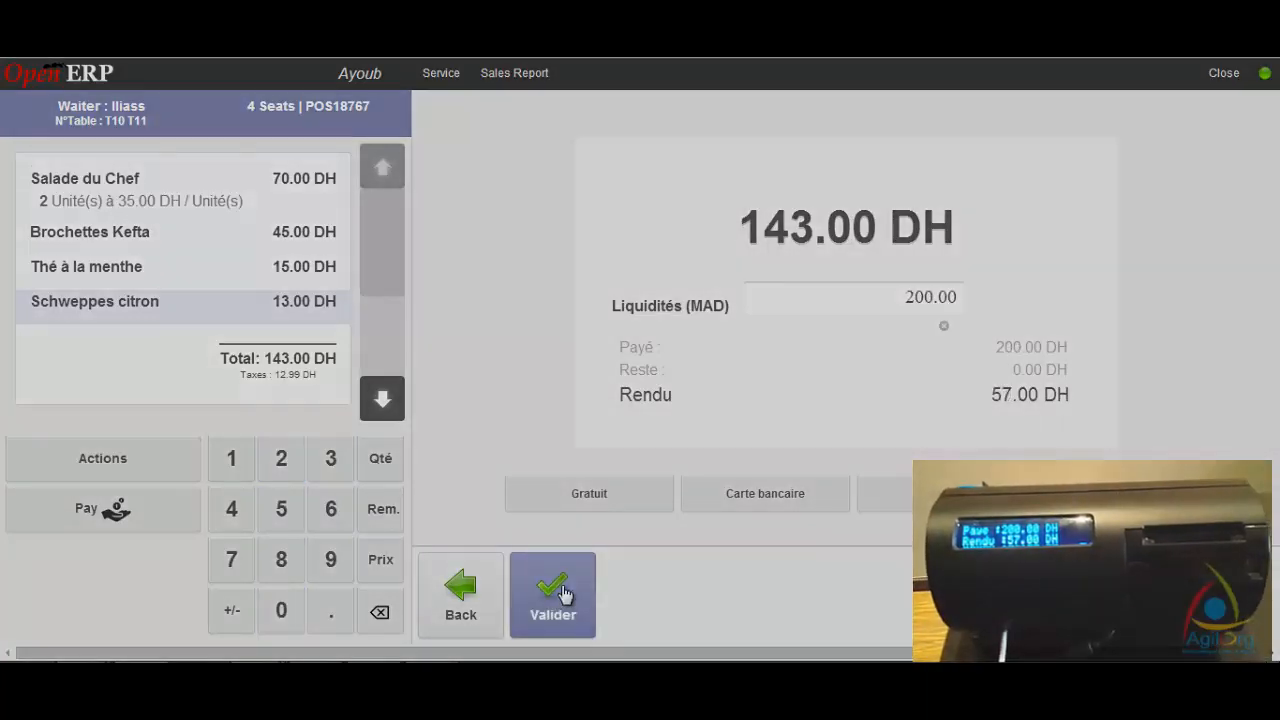
{"action": "left_click", "coordinate": [562, 594]}
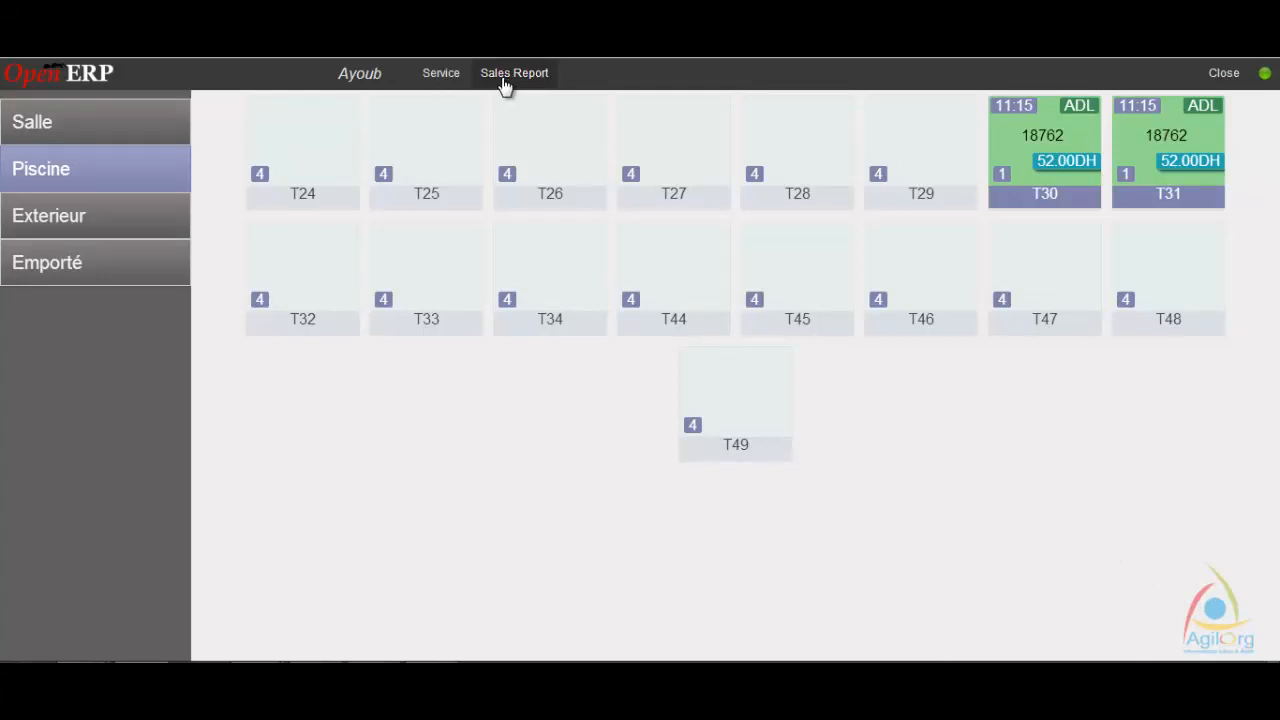
View the sales reports by waiters, by statements and by categories.
{"action": "left_click", "coordinate": [505, 80]}
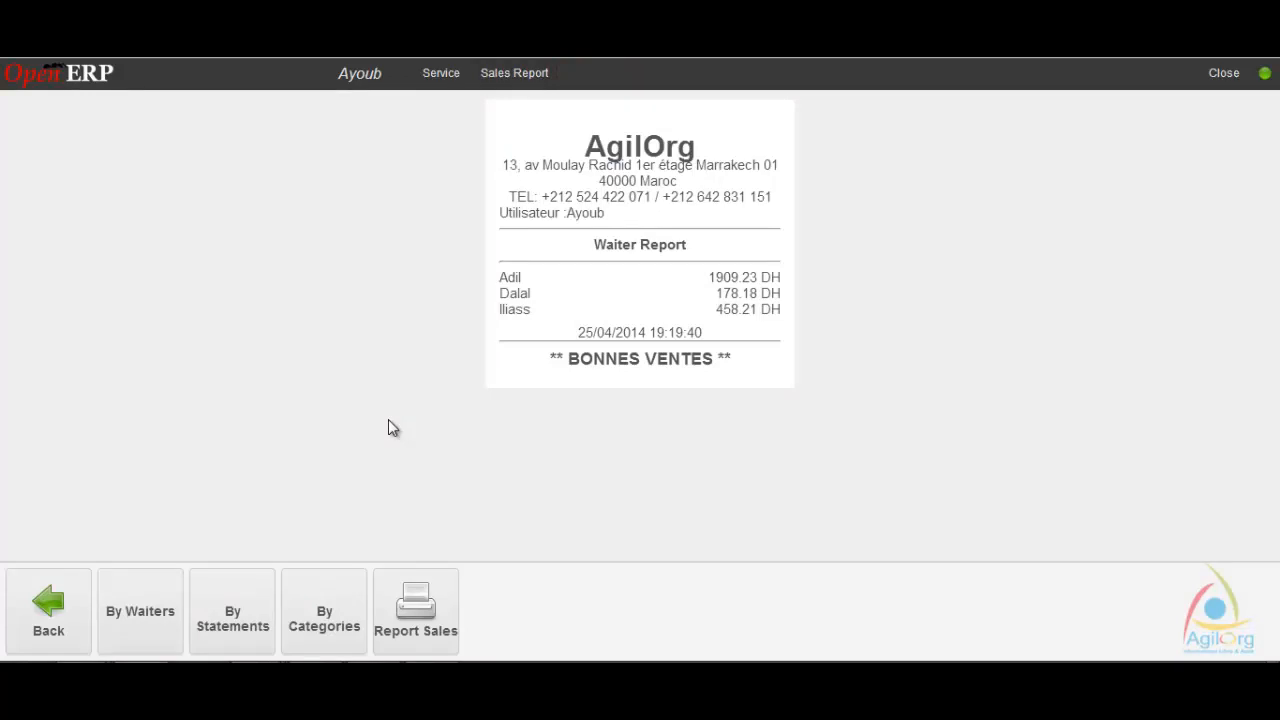
{"action": "left_click", "coordinate": [152, 607]}
{"action": "left_click", "coordinate": [226, 614]}
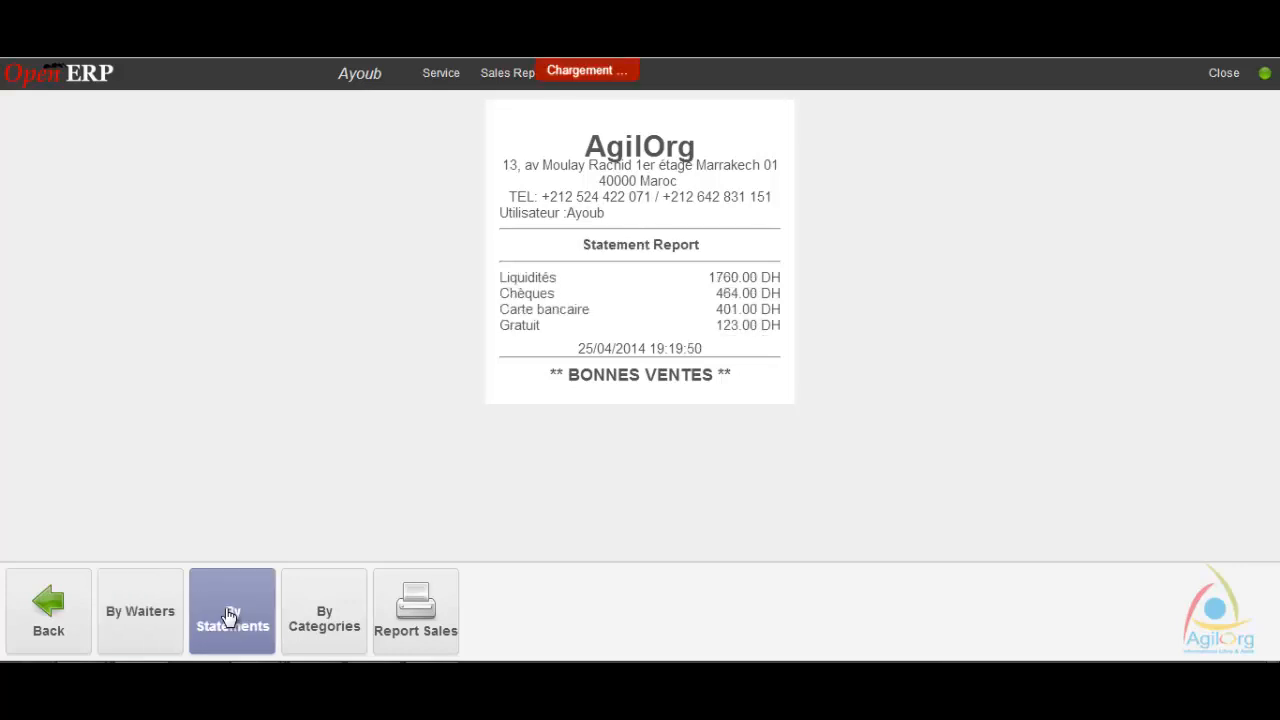
{"action": "left_click", "coordinate": [305, 620]}
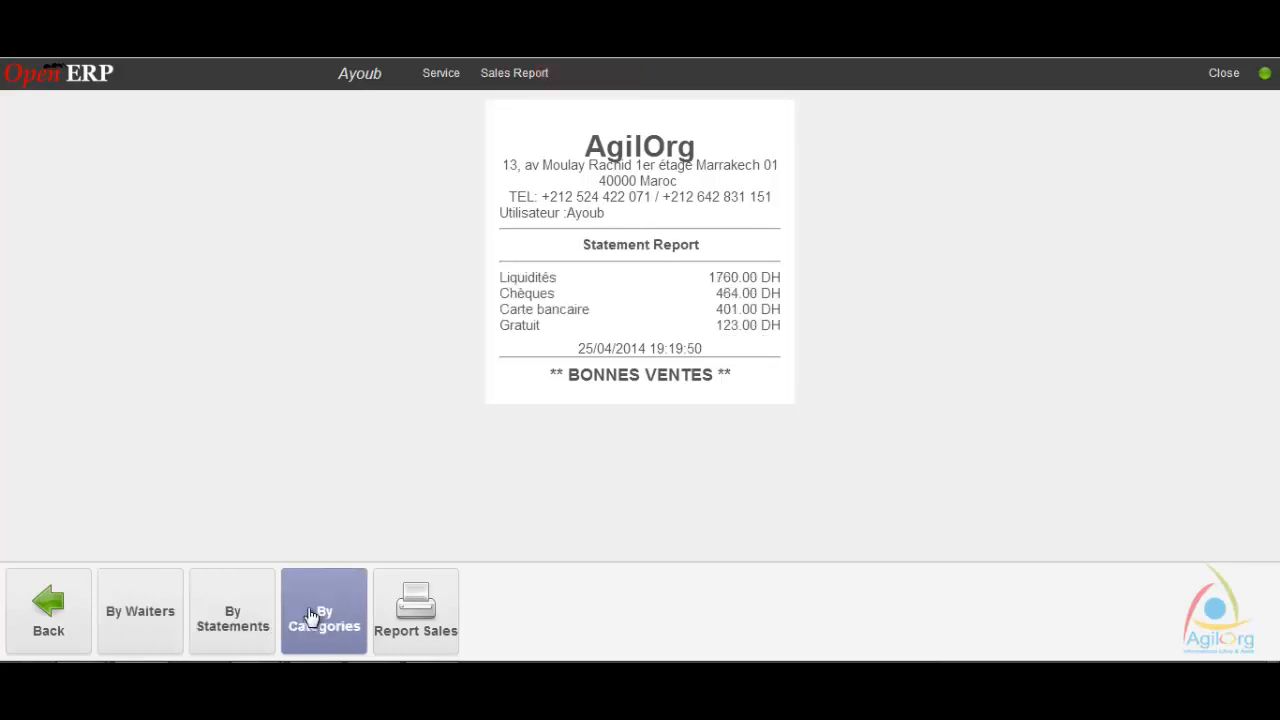